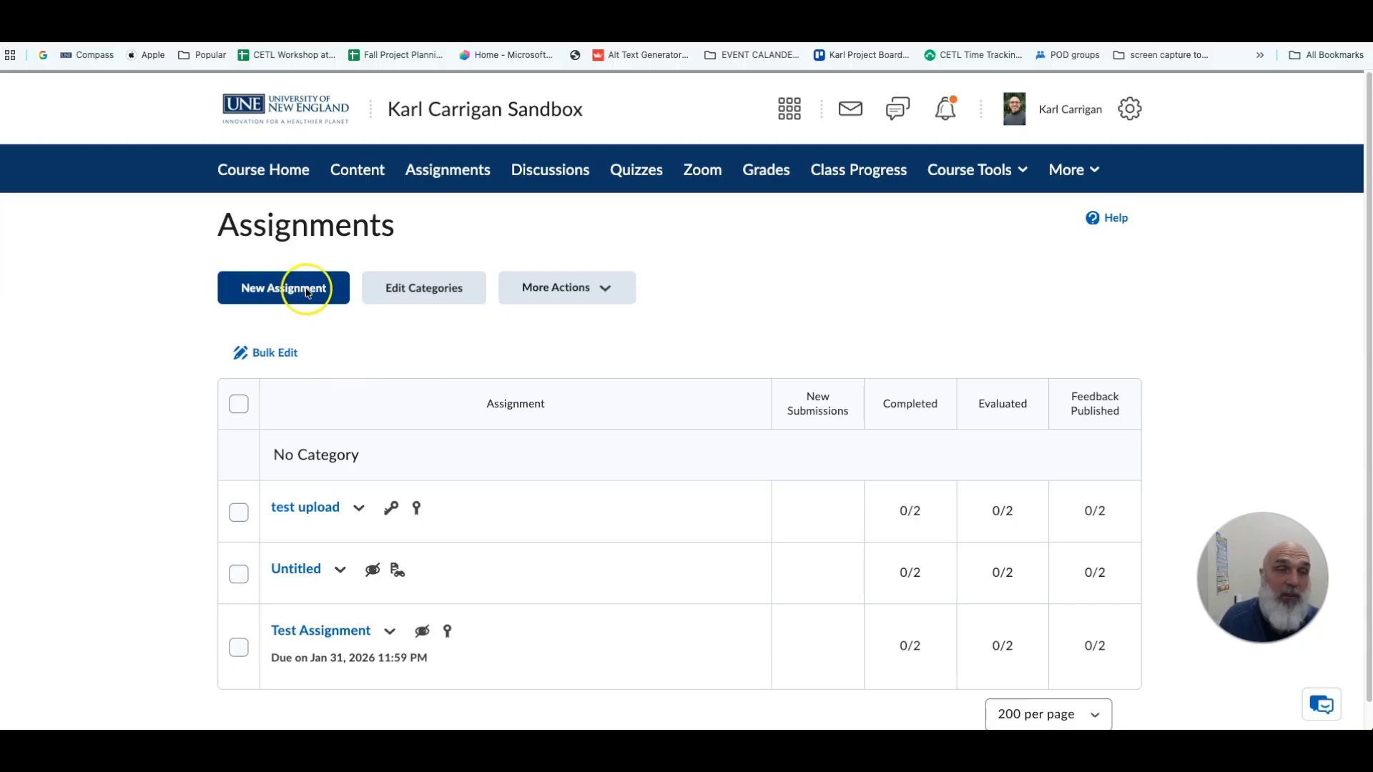
Open Test Assignment for editing and bring up its Turnitin integration settings under Evaluation & Feedback.
{"action": "left_click", "coordinate": [390, 632]}
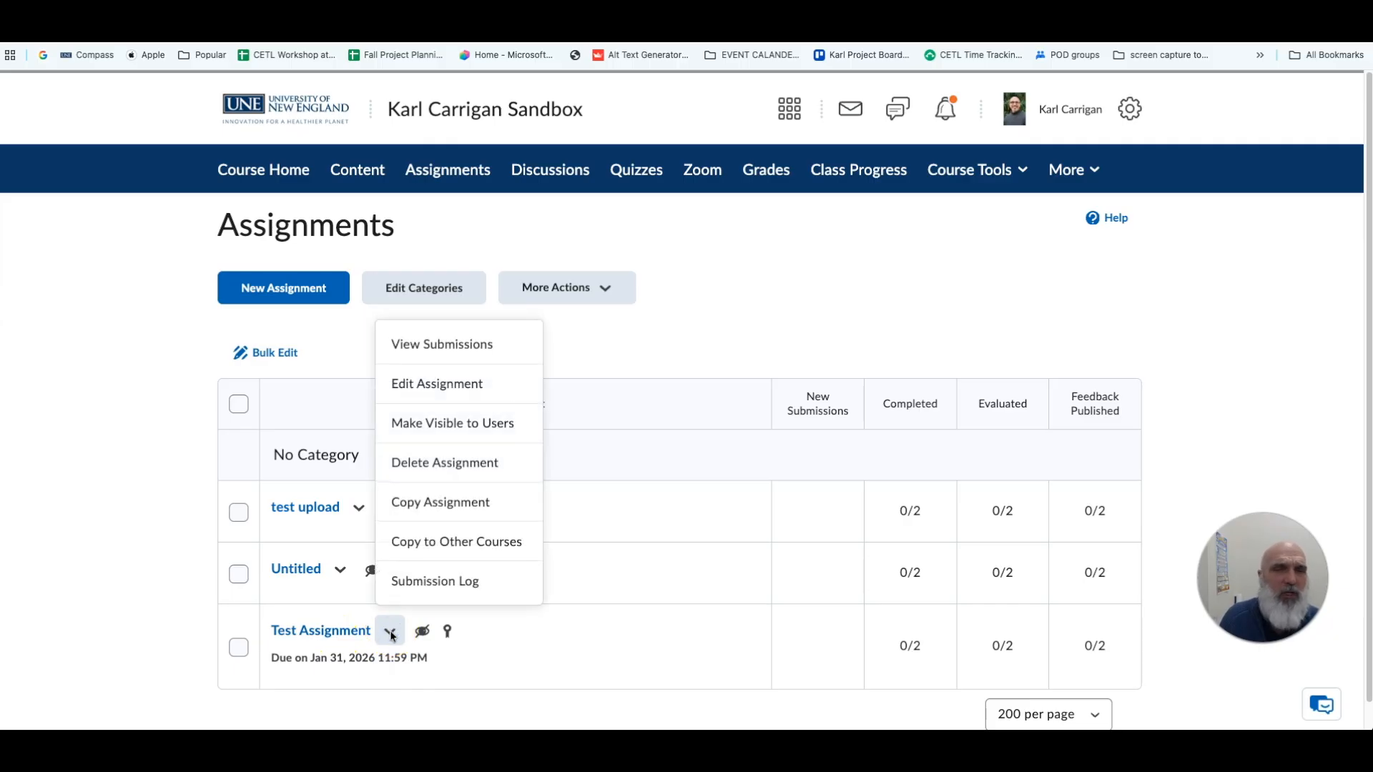
{"action": "left_click", "coordinate": [452, 384]}
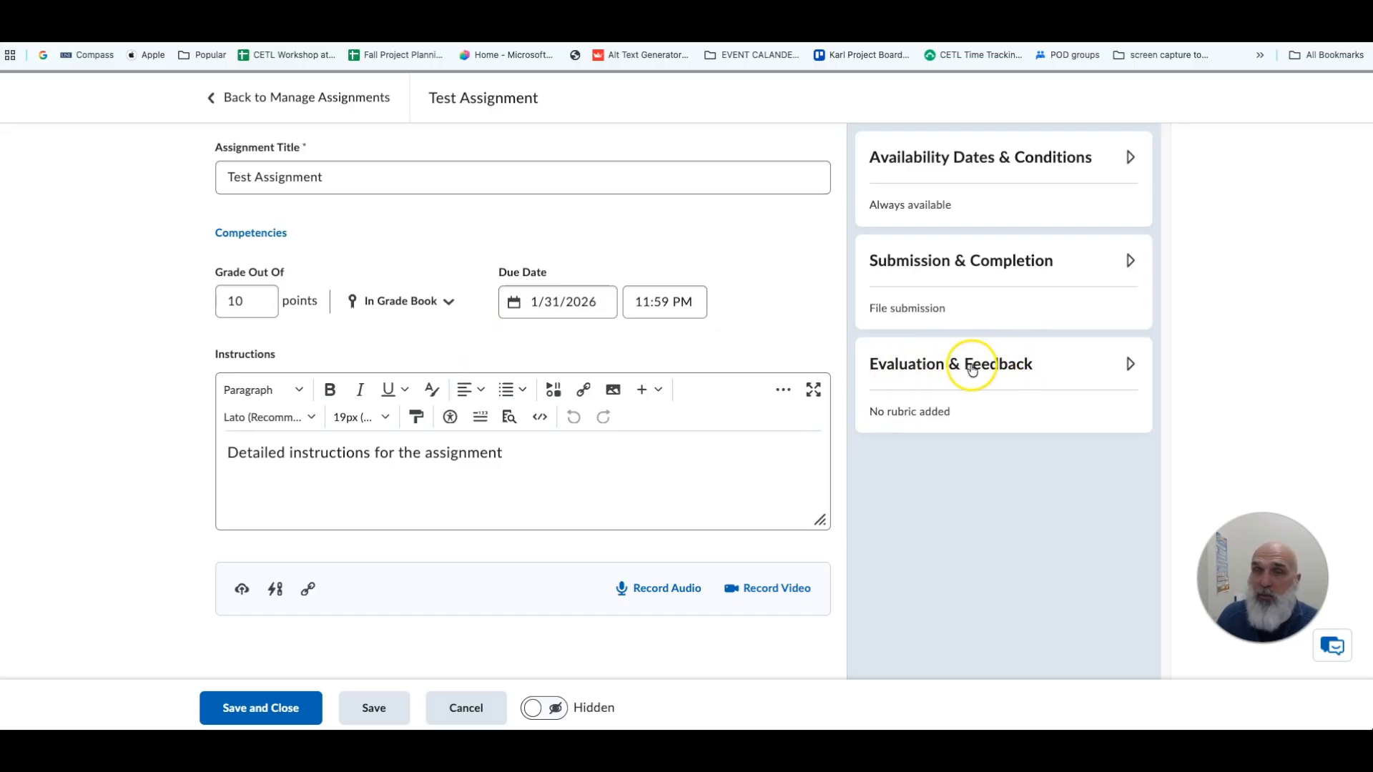
{"action": "left_click", "coordinate": [1128, 365]}
{"action": "scroll", "coordinate": [1063, 397], "scroll_direction": "down", "scroll_amount": 2}
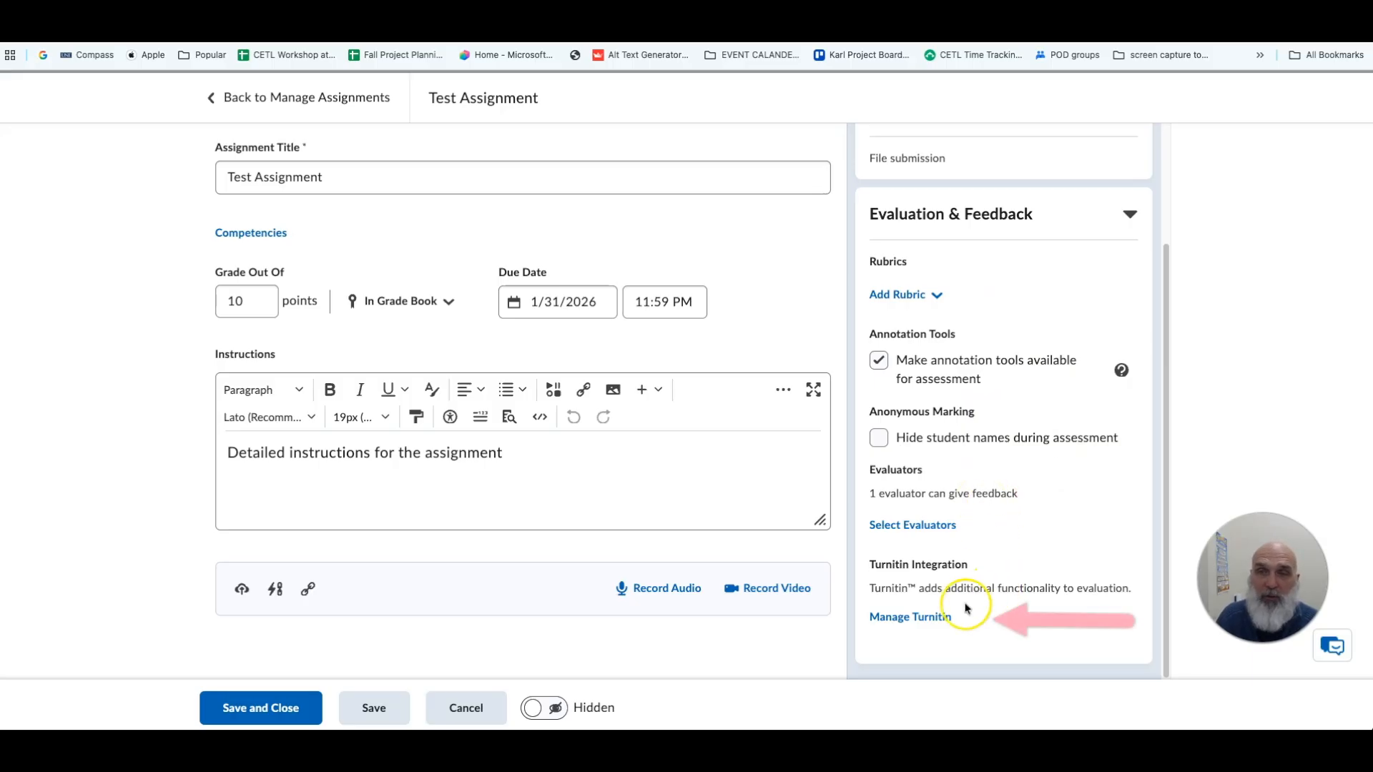
{"action": "left_click", "coordinate": [927, 618]}
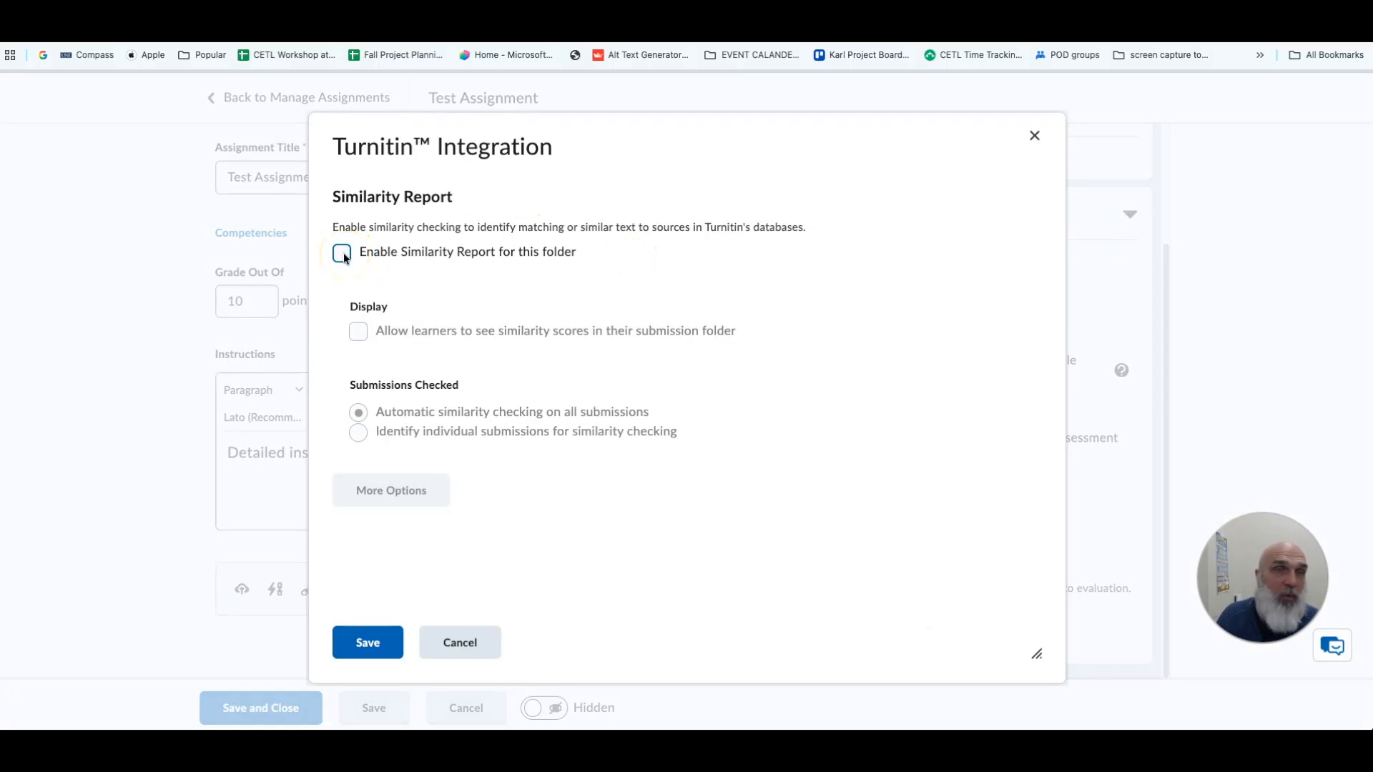
Enable the Similarity Report for this folder and allow learners to see similarity scores in their submission folder.
{"action": "left_click", "coordinate": [343, 255]}
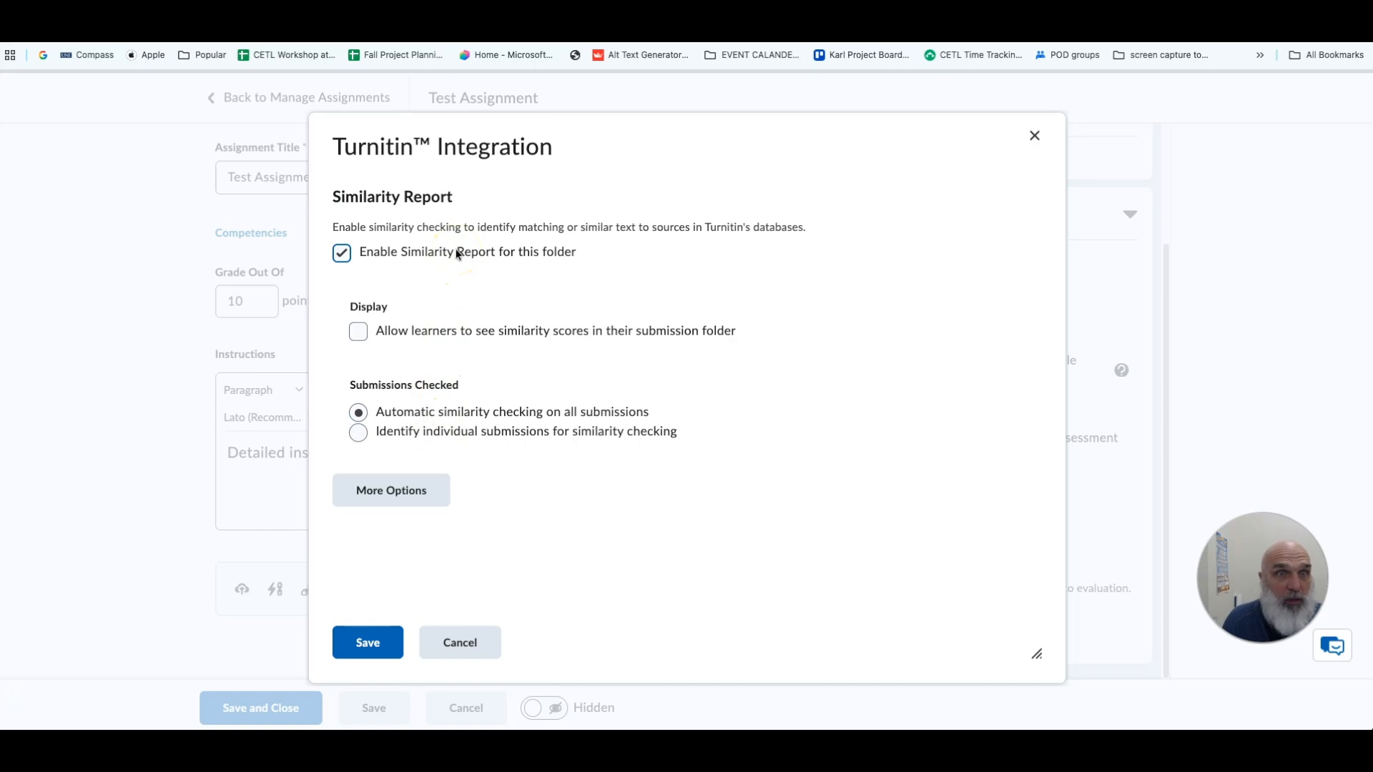
{"action": "left_click", "coordinate": [357, 333]}
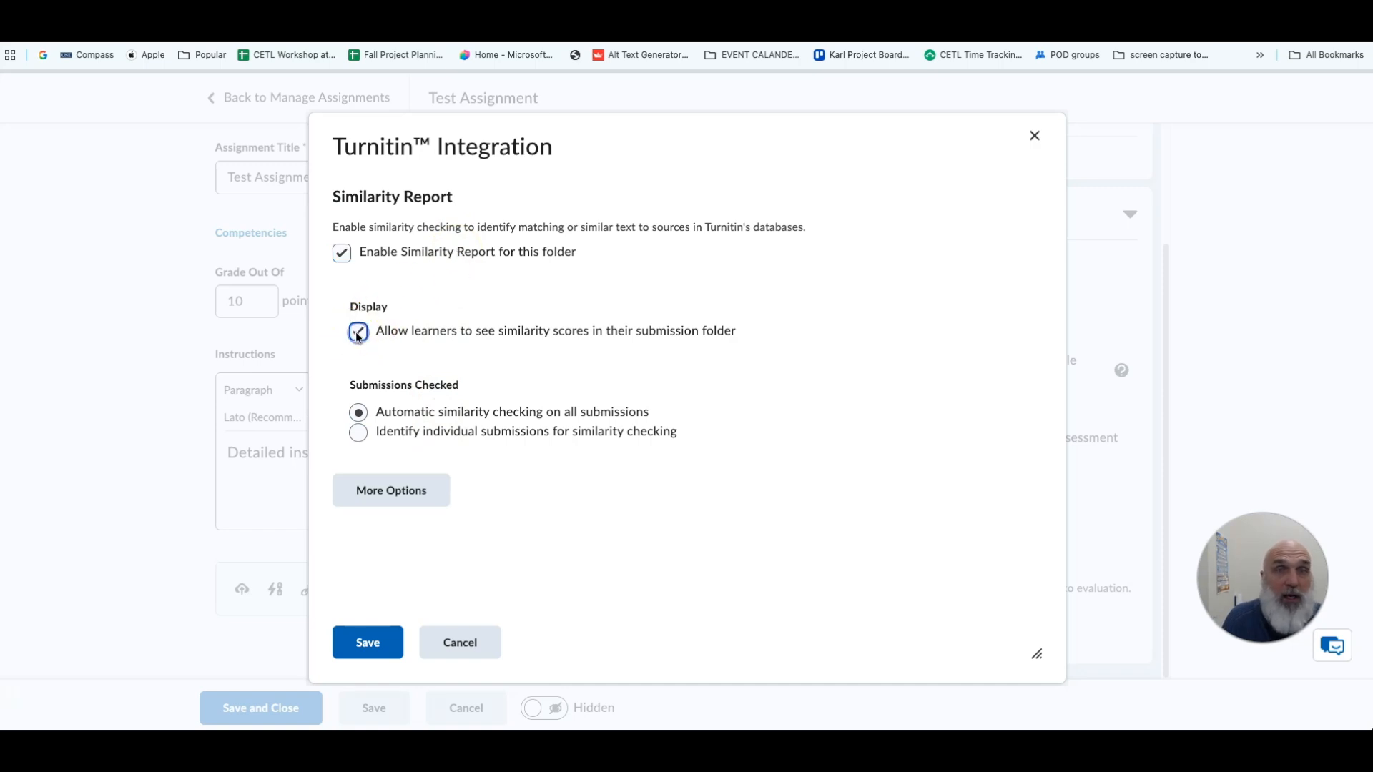
{"action": "left_click", "coordinate": [600, 368]}
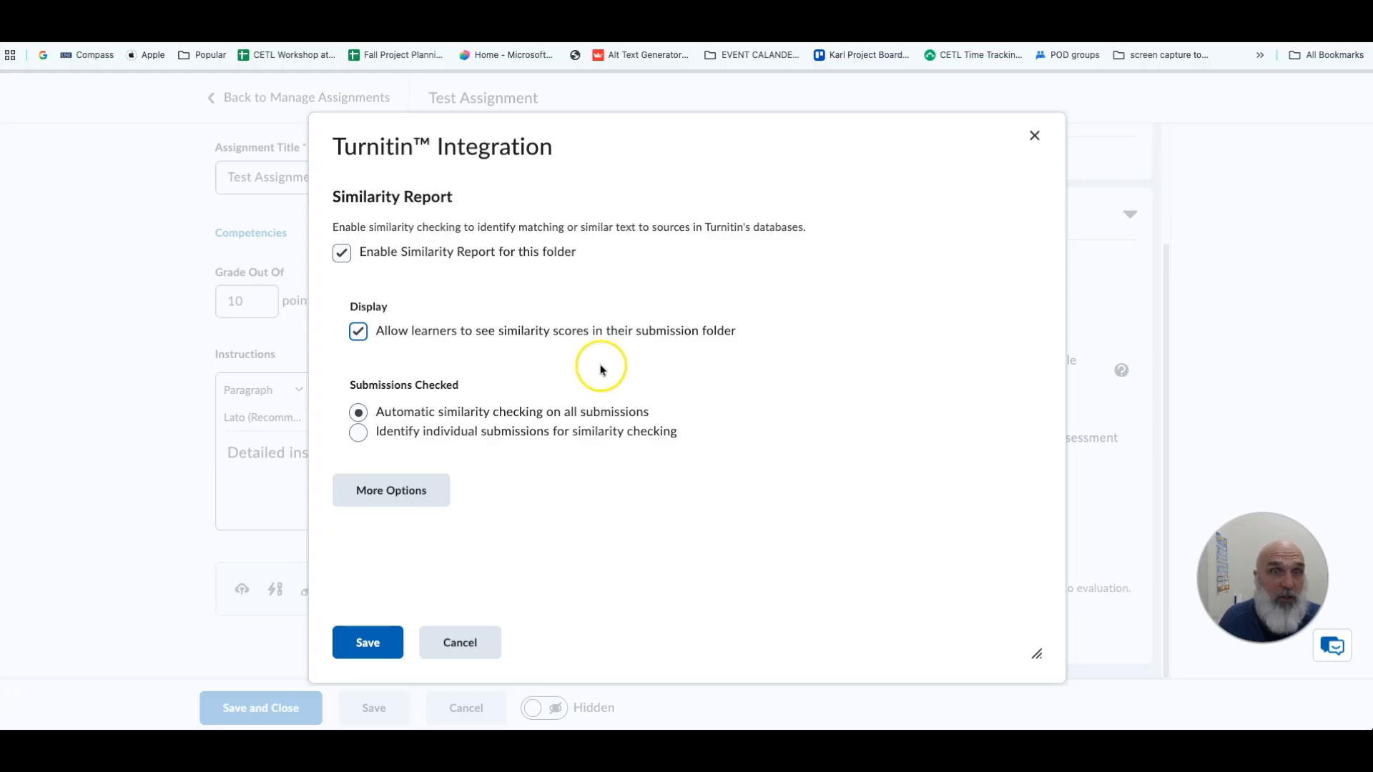
{"action": "left_click", "coordinate": [363, 344]}
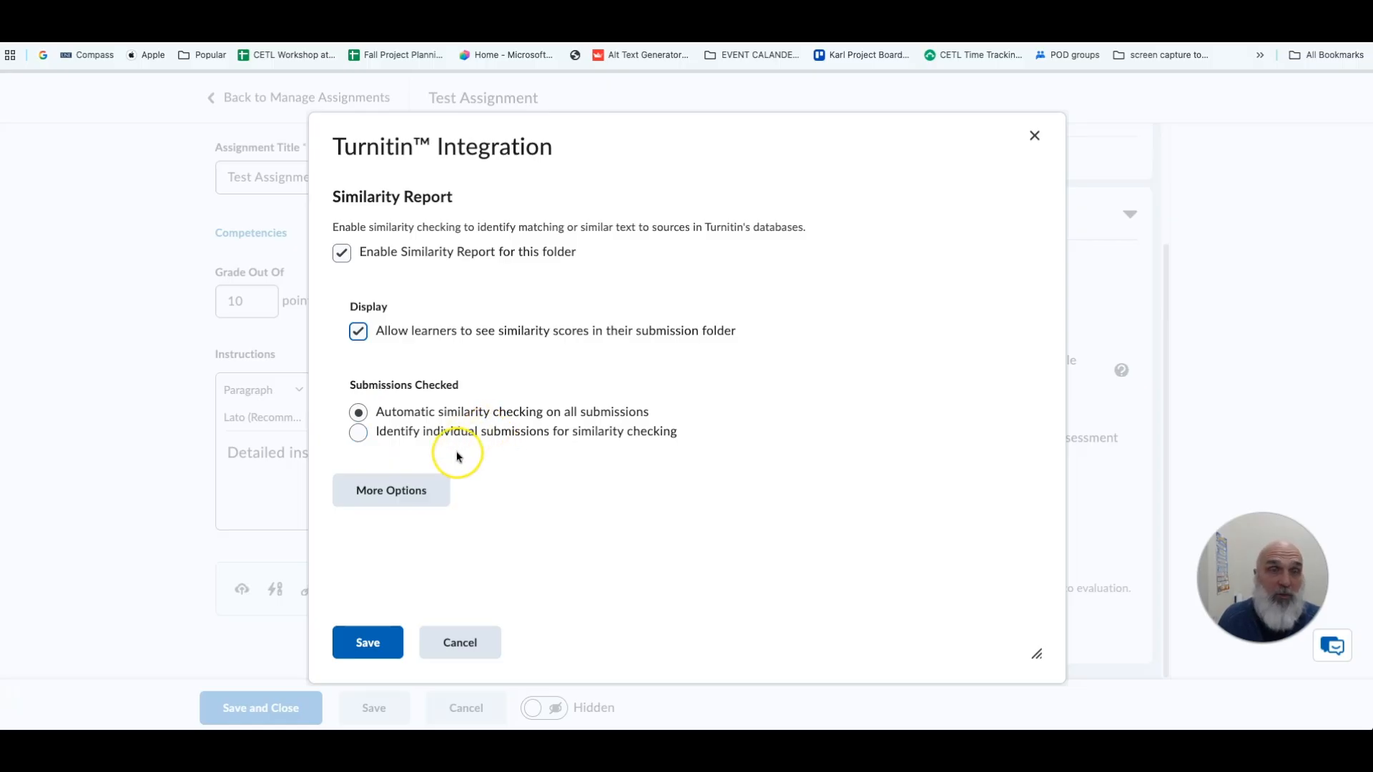
Open the additional Turnitin options and try to toggle the late submission and any file type settings.
{"action": "left_click", "coordinate": [421, 490]}
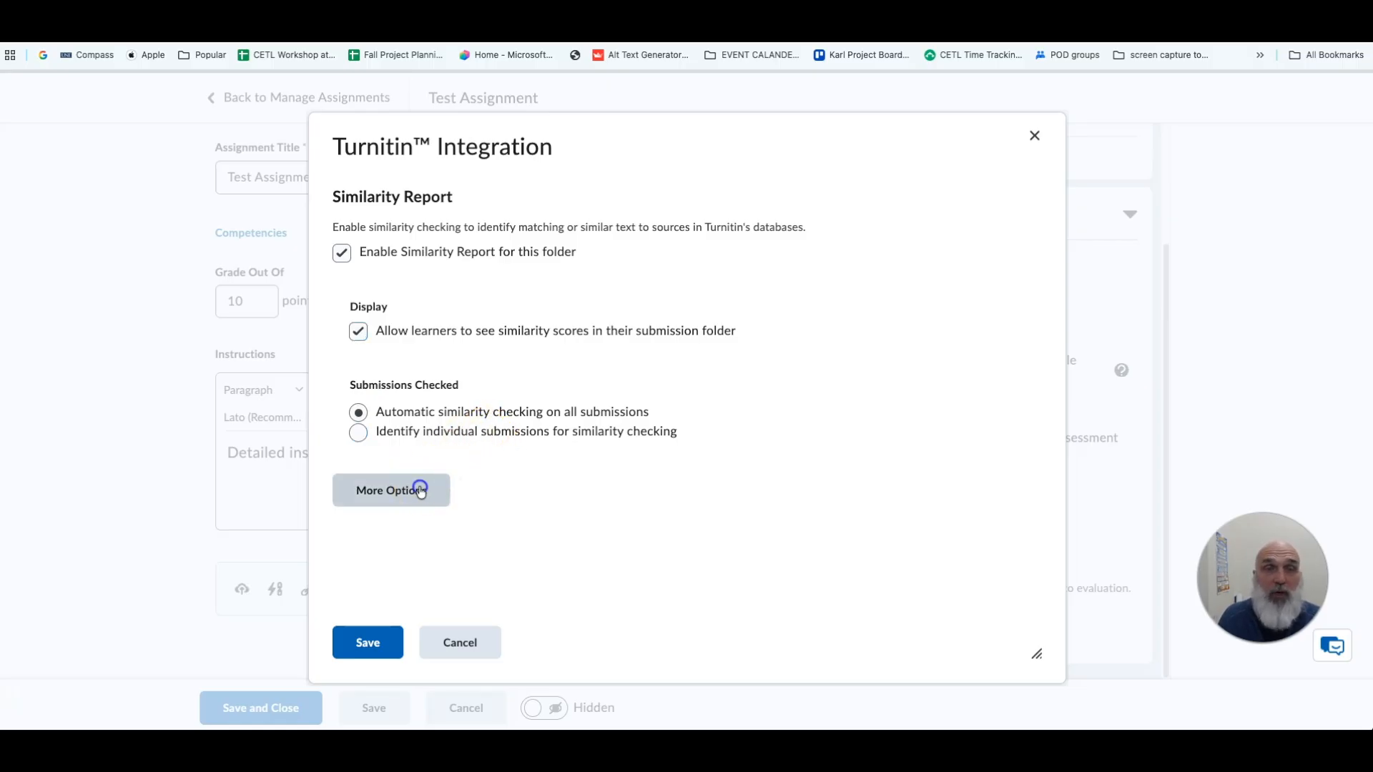
{"action": "left_click_drag", "start_coordinate": [516, 120], "coordinate": [701, 57]}
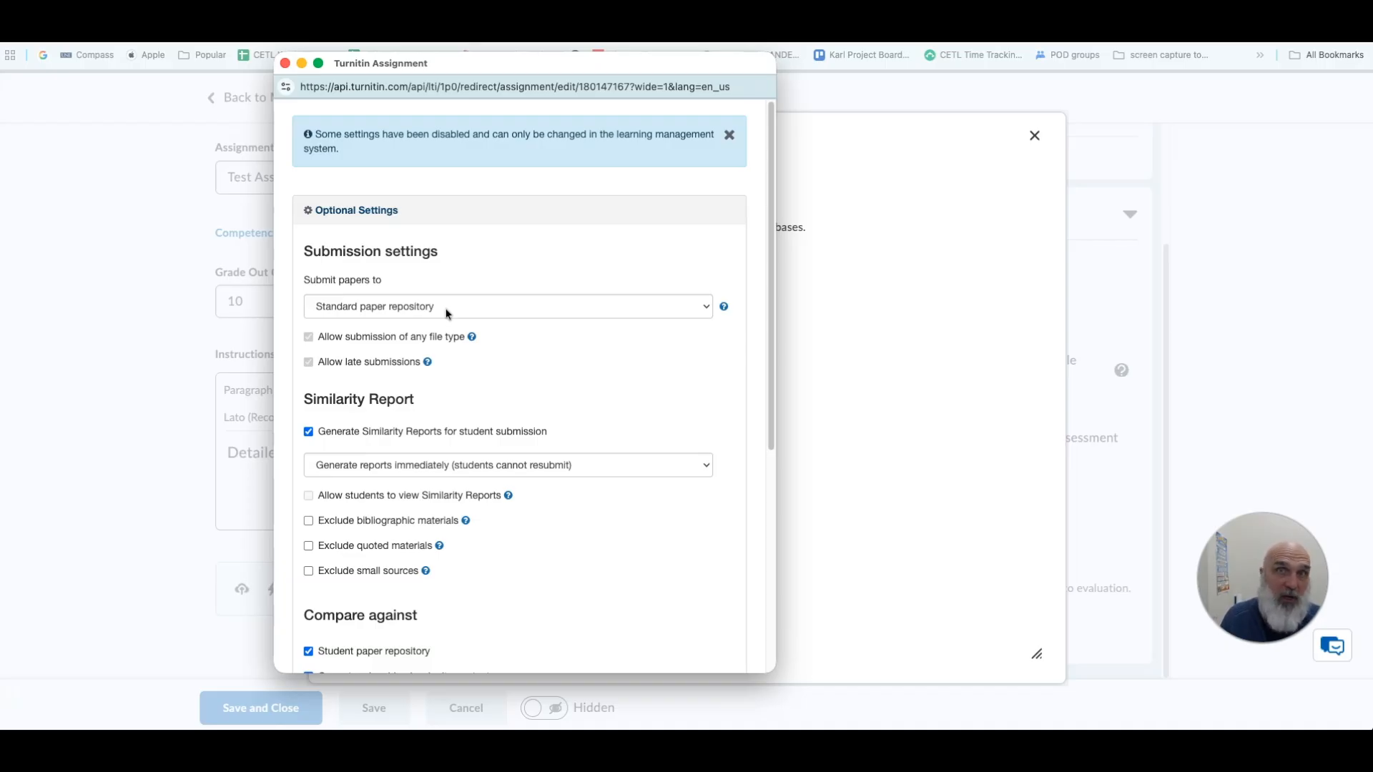
{"action": "left_click", "coordinate": [309, 364]}
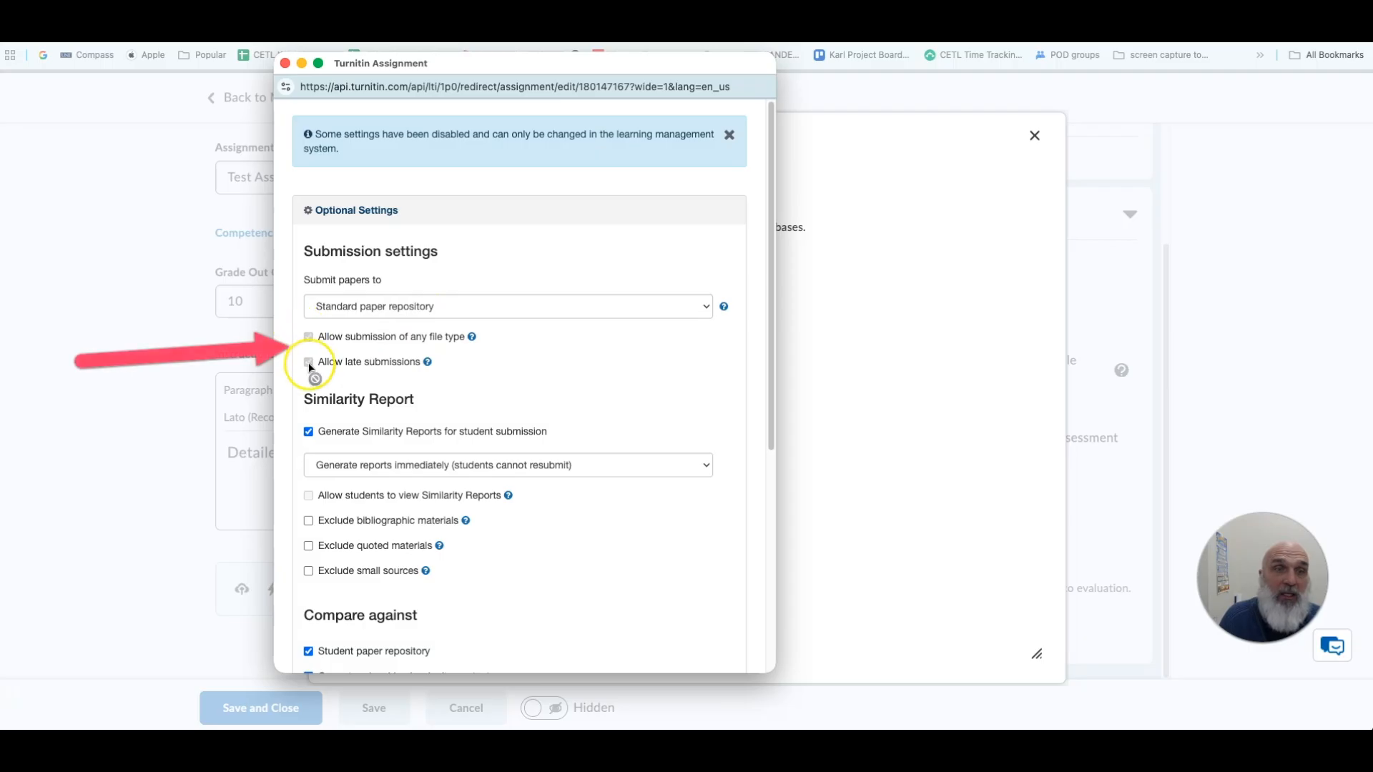
{"action": "left_click", "coordinate": [311, 339]}
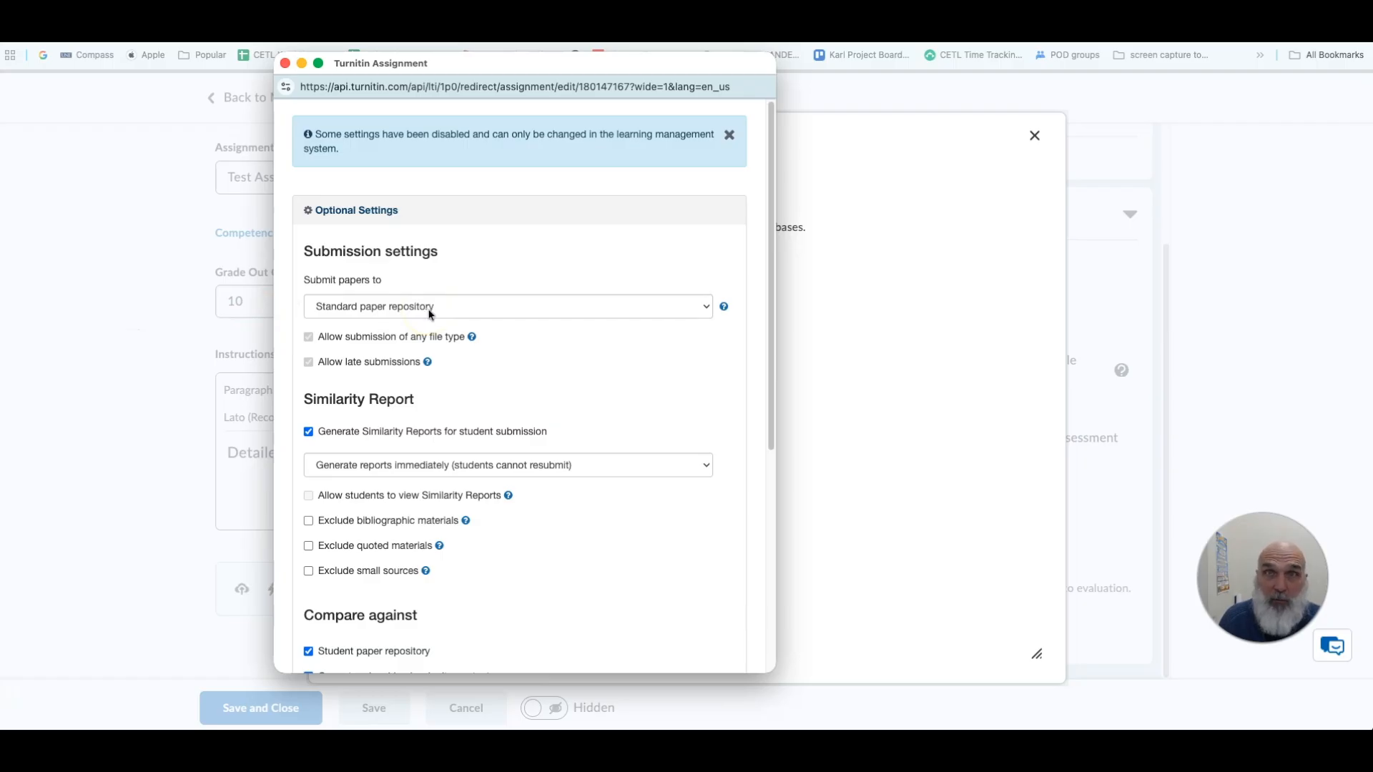
Try the "Do not store the submitted papers" option and return the submission setting to Standard paper repository.
{"action": "left_click", "coordinate": [705, 307]}
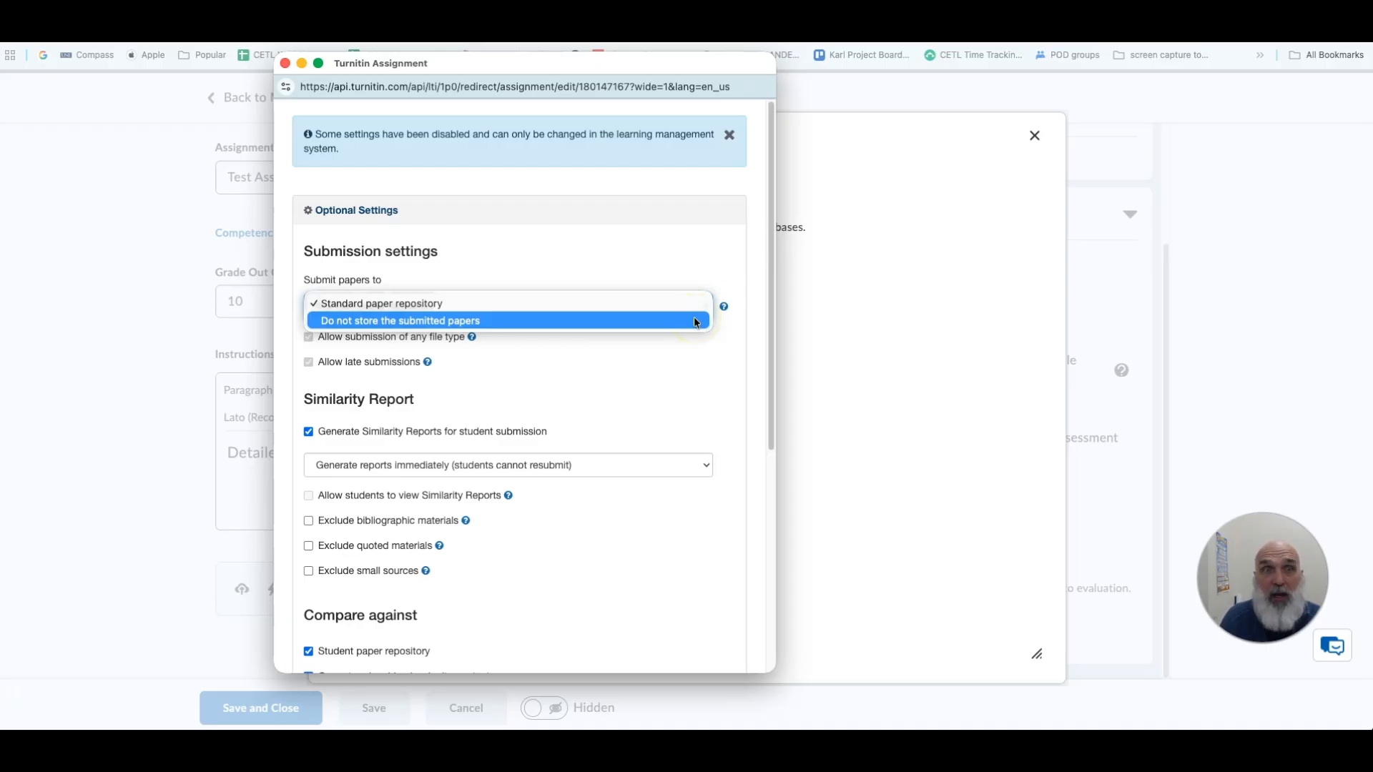
{"action": "left_click", "coordinate": [694, 320]}
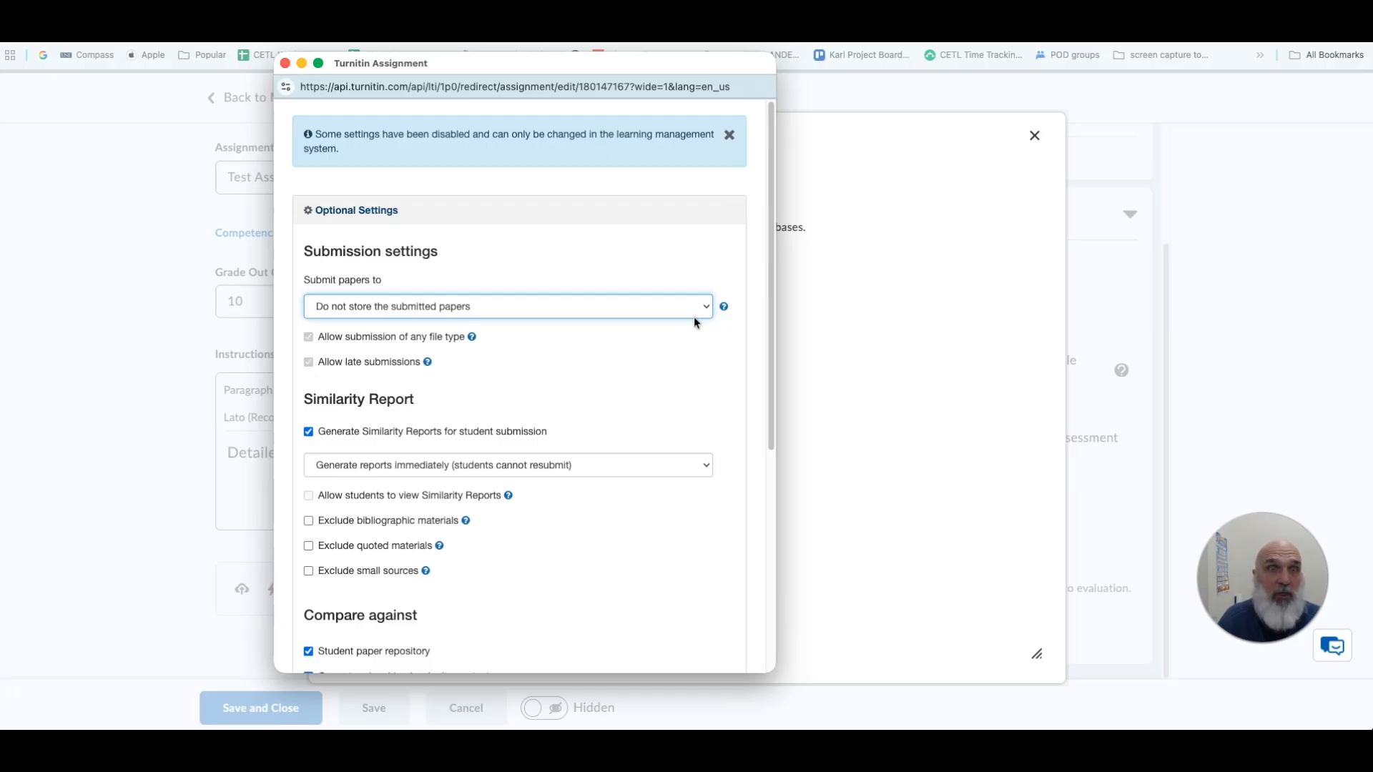
{"action": "left_click", "coordinate": [706, 304]}
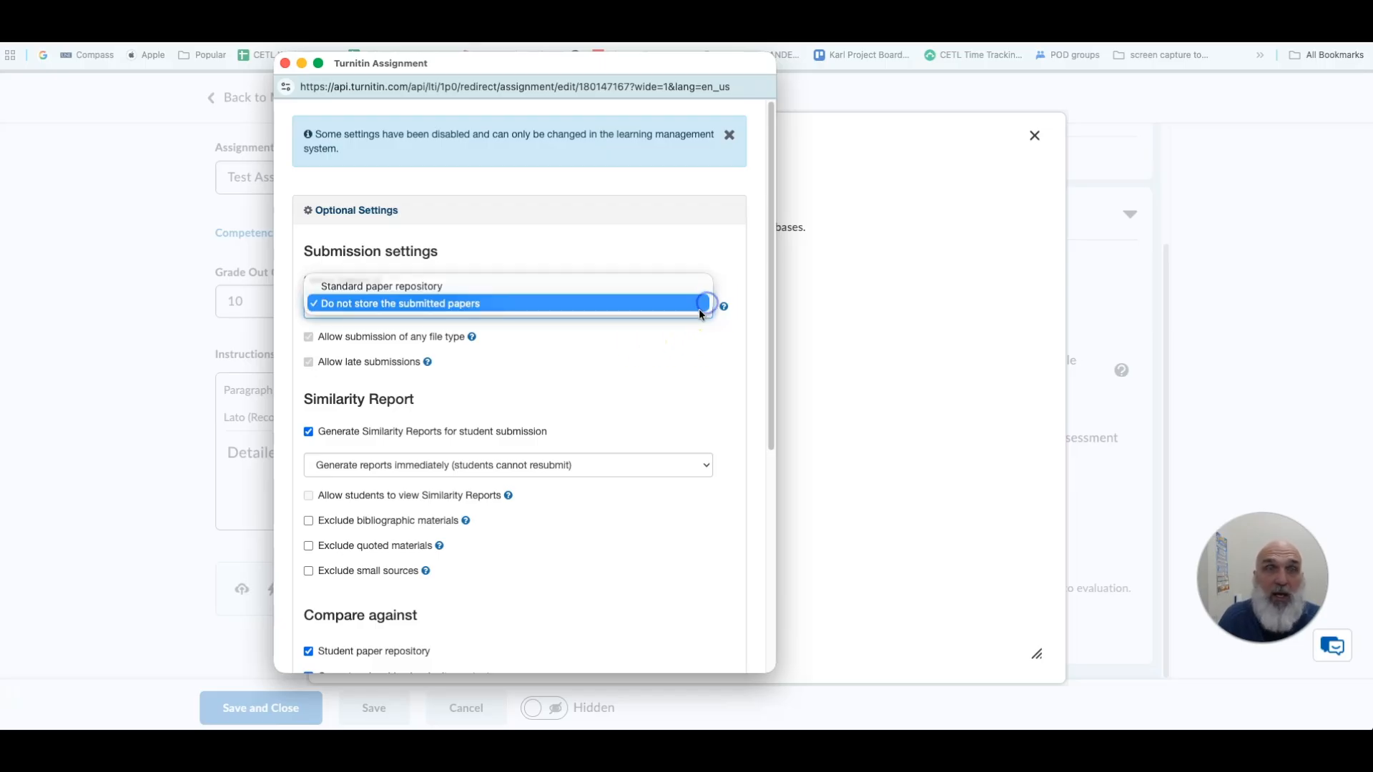
{"action": "left_click", "coordinate": [675, 287]}
Review the report generation timing choices, source exclusions, comparison sources, template exclusion and additional settings.
{"action": "scroll", "coordinate": [666, 346], "scroll_direction": "down", "scroll_amount": 3}
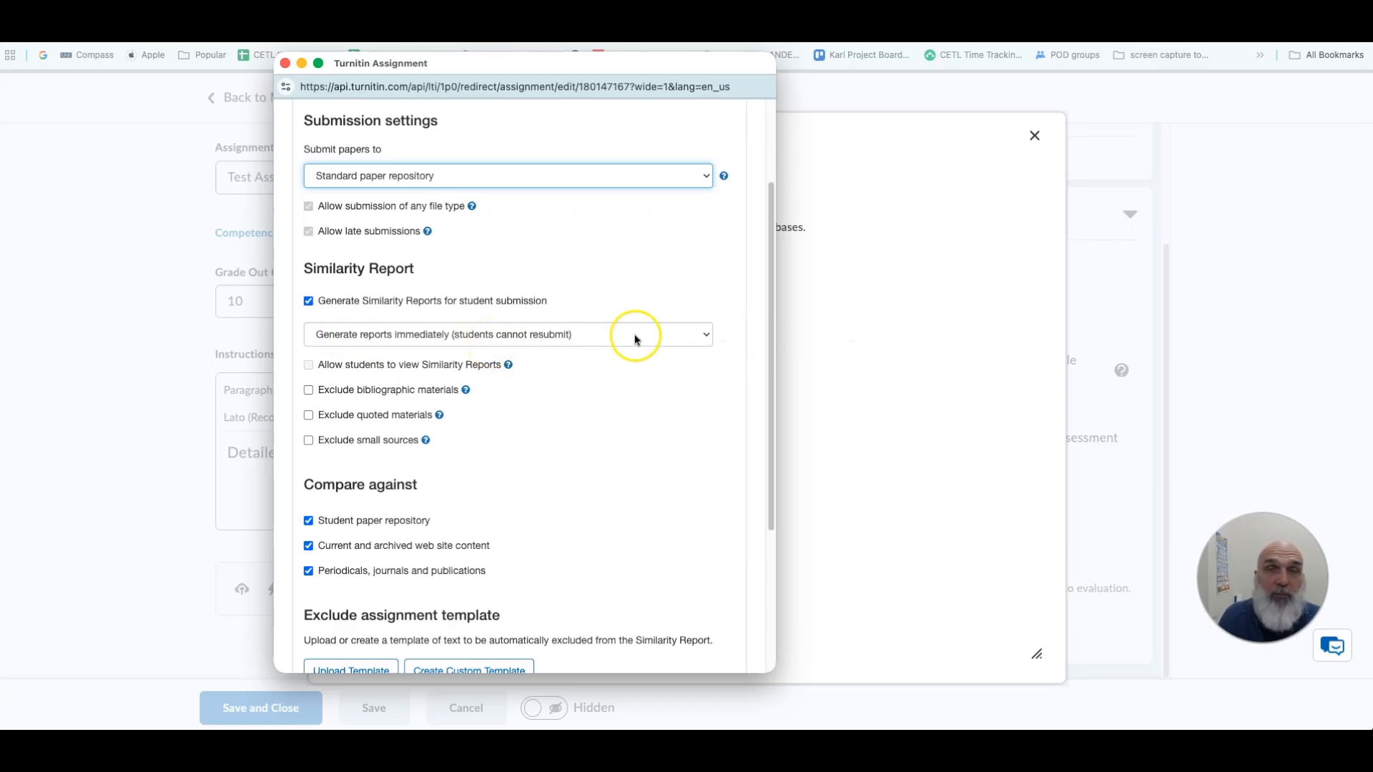
{"action": "left_click", "coordinate": [705, 334]}
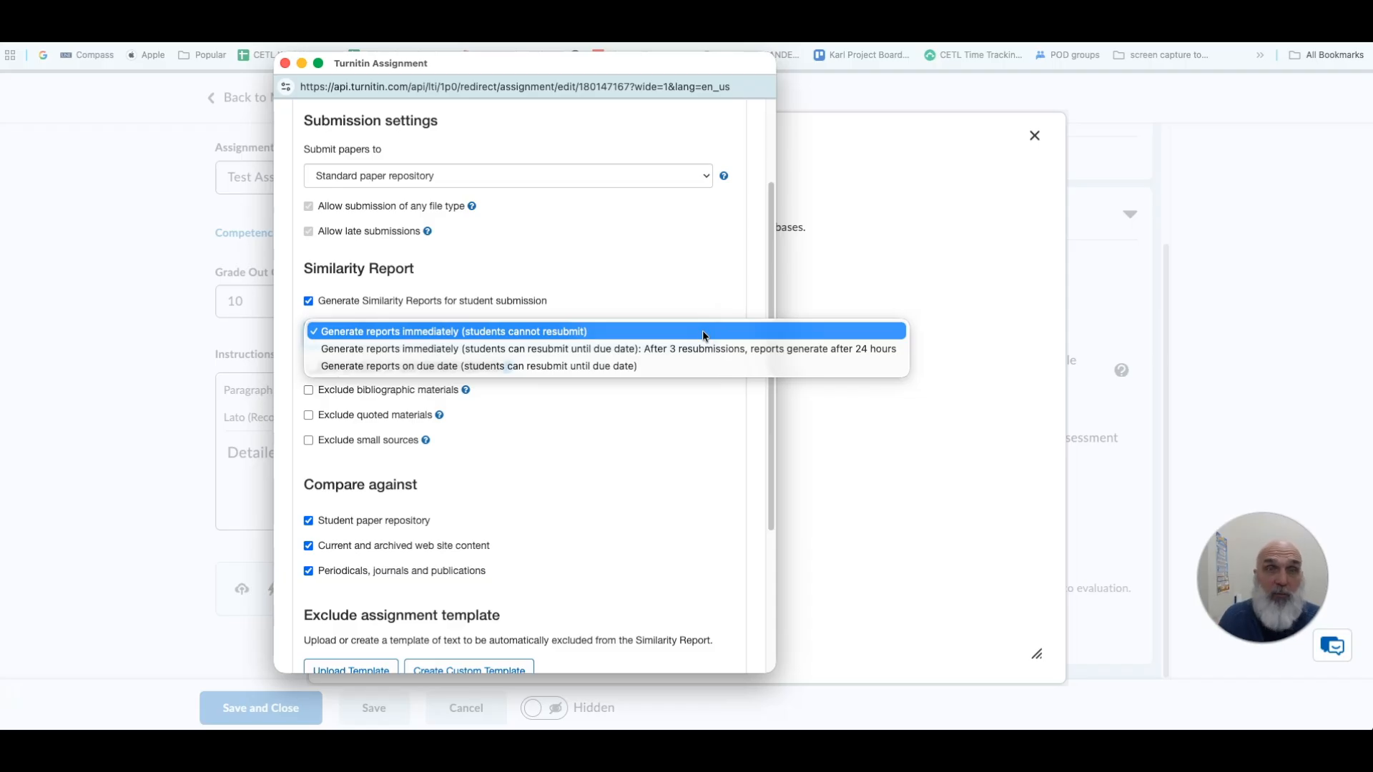
{"action": "left_click", "coordinate": [605, 356]}
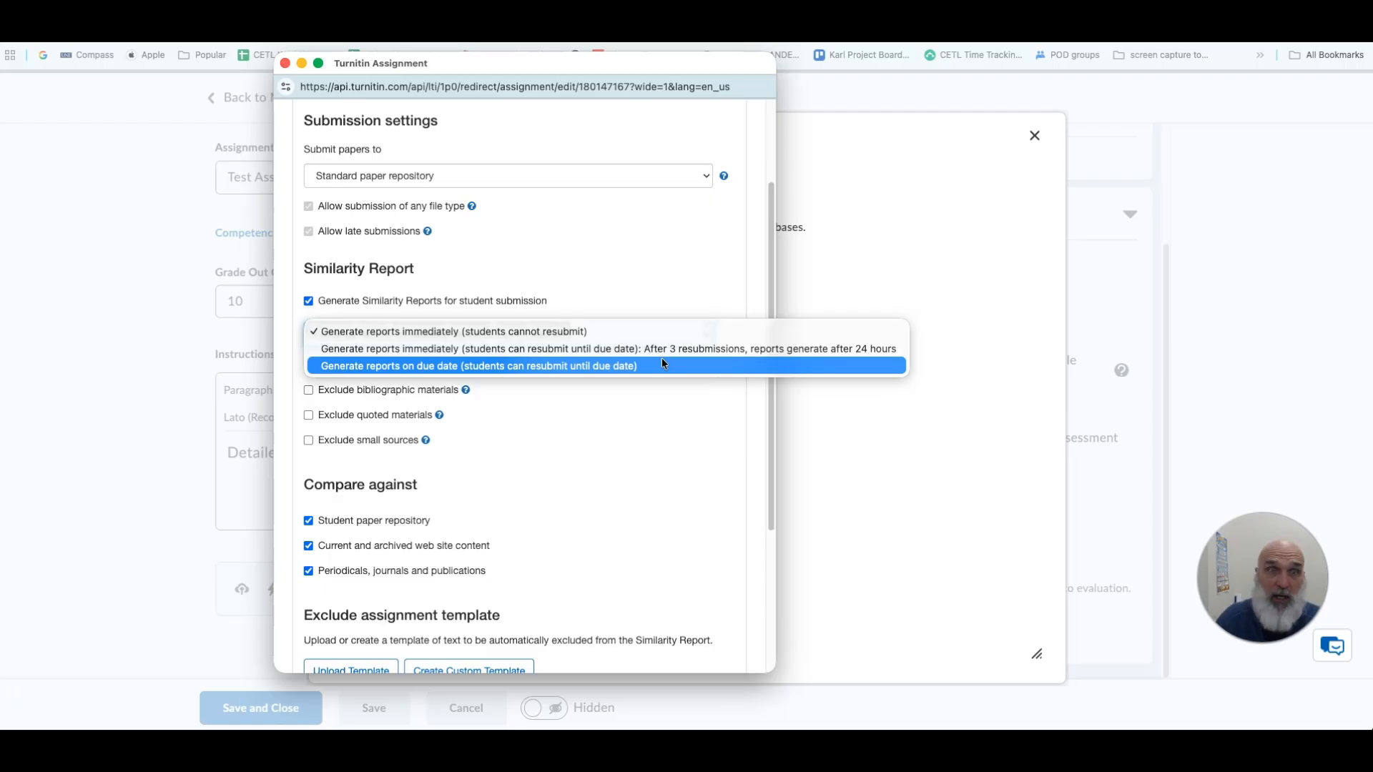
{"action": "left_click", "coordinate": [524, 429]}
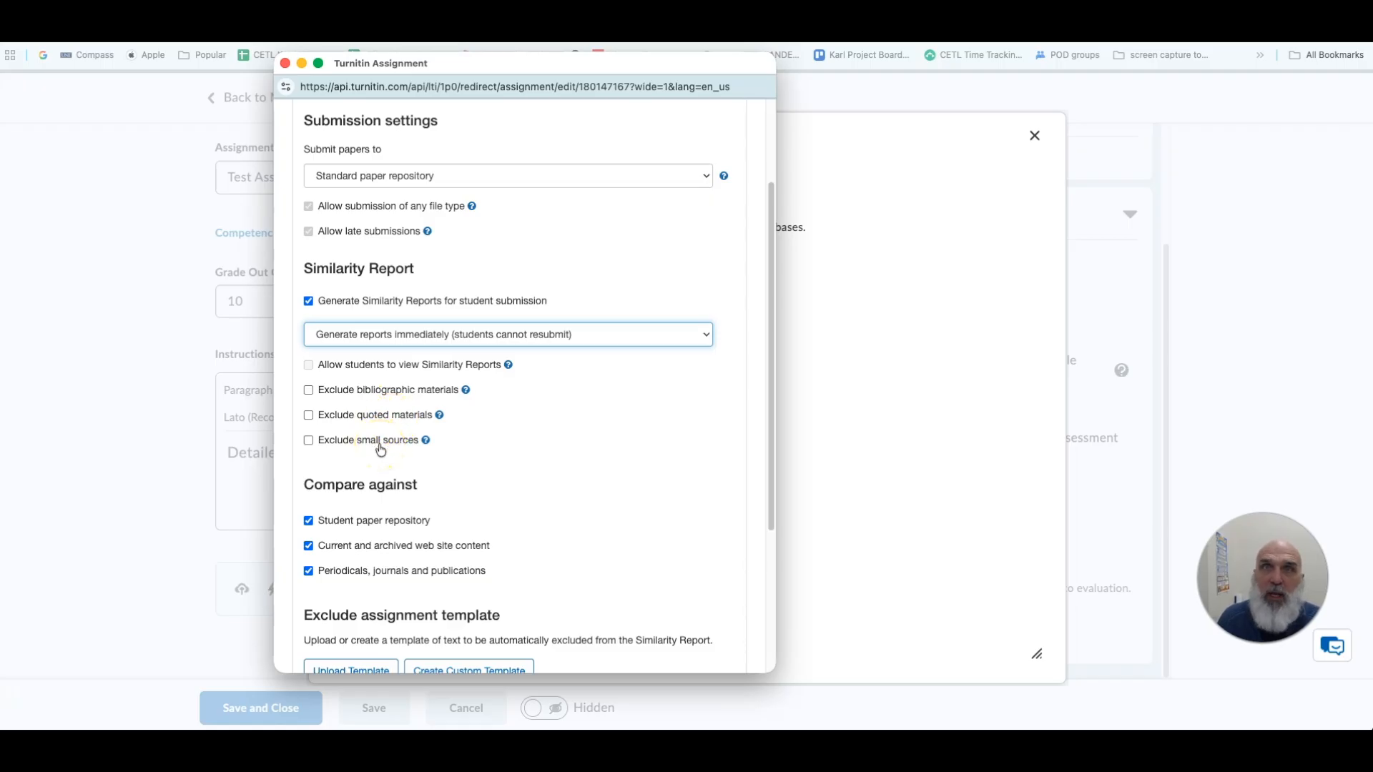
{"action": "scroll", "coordinate": [386, 445], "scroll_direction": "down", "scroll_amount": 1}
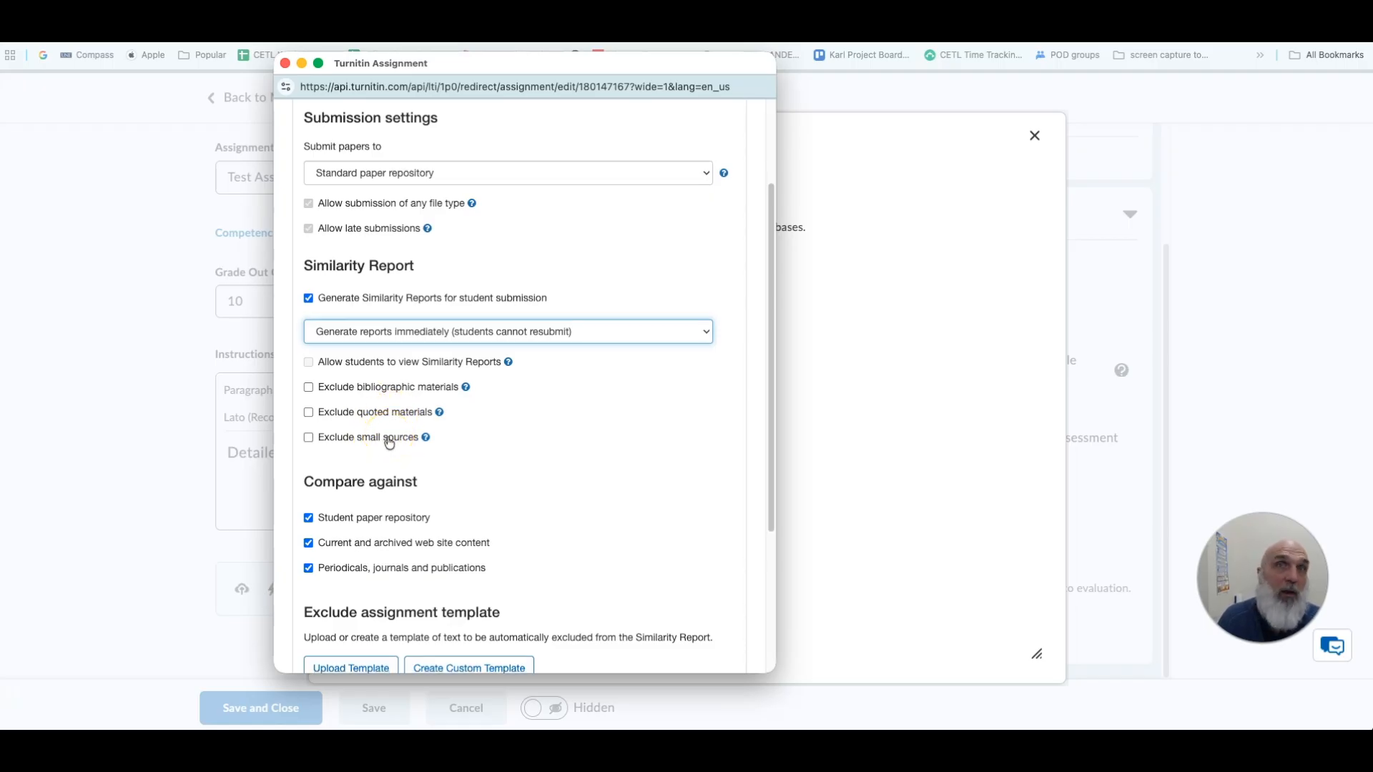
{"action": "scroll", "coordinate": [517, 454], "scroll_direction": "down", "scroll_amount": 3}
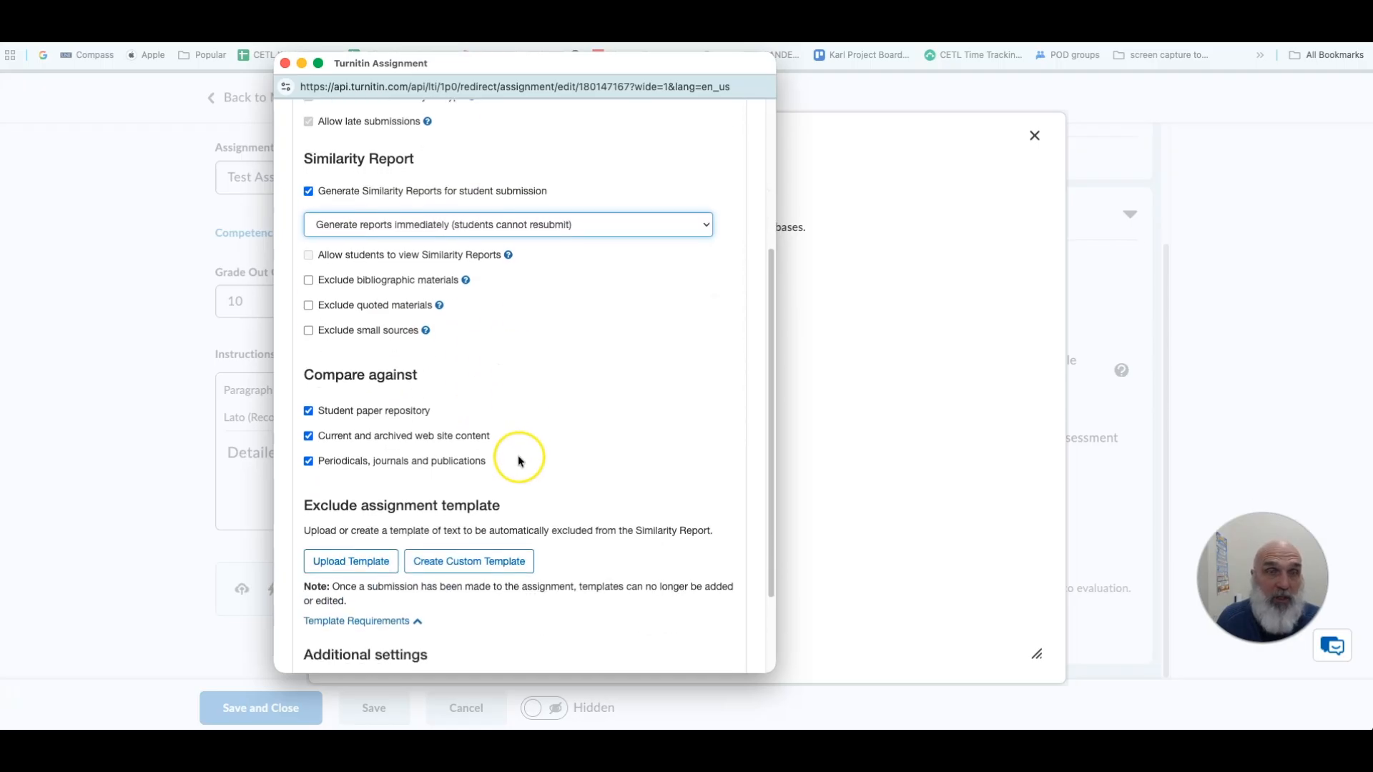
{"action": "scroll", "coordinate": [518, 455], "scroll_direction": "down", "scroll_amount": 3}
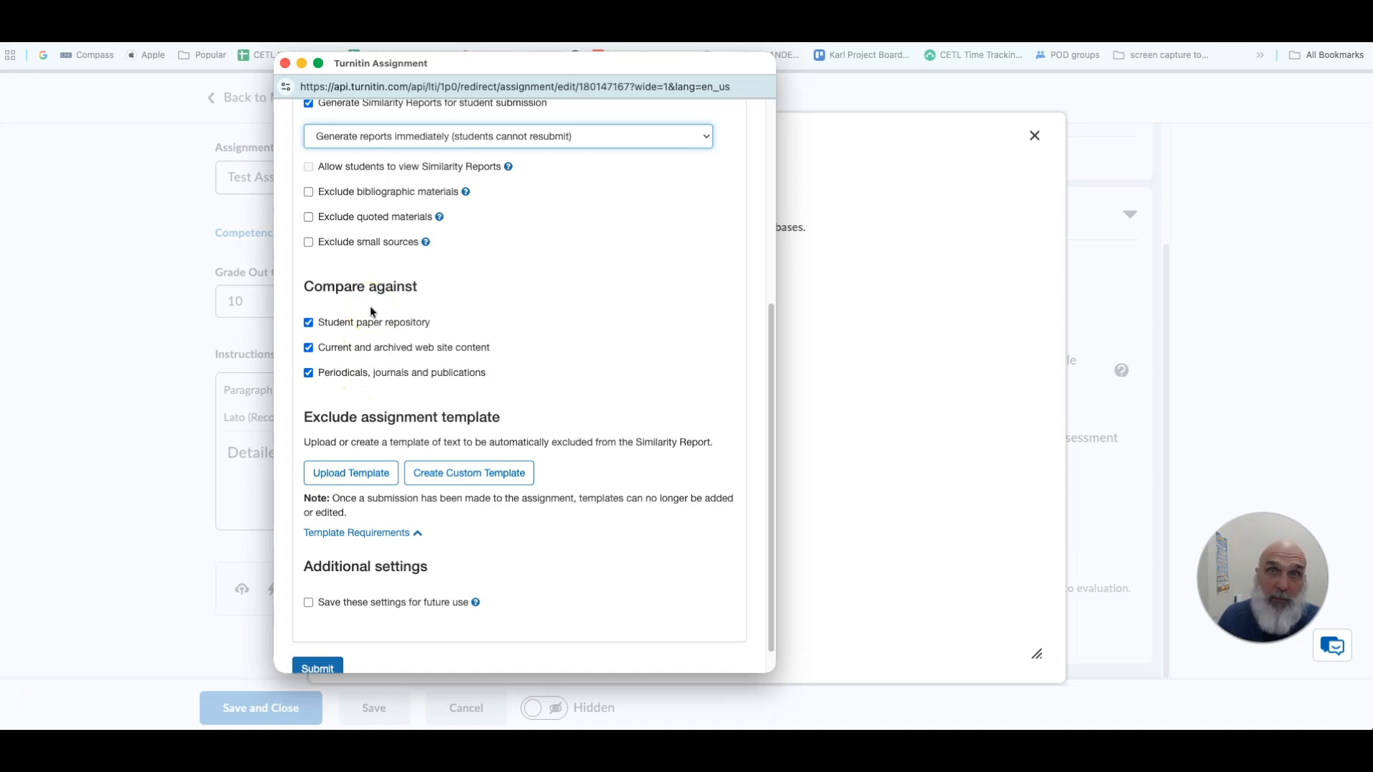
{"action": "scroll", "coordinate": [466, 367], "scroll_direction": "down", "scroll_amount": 1}
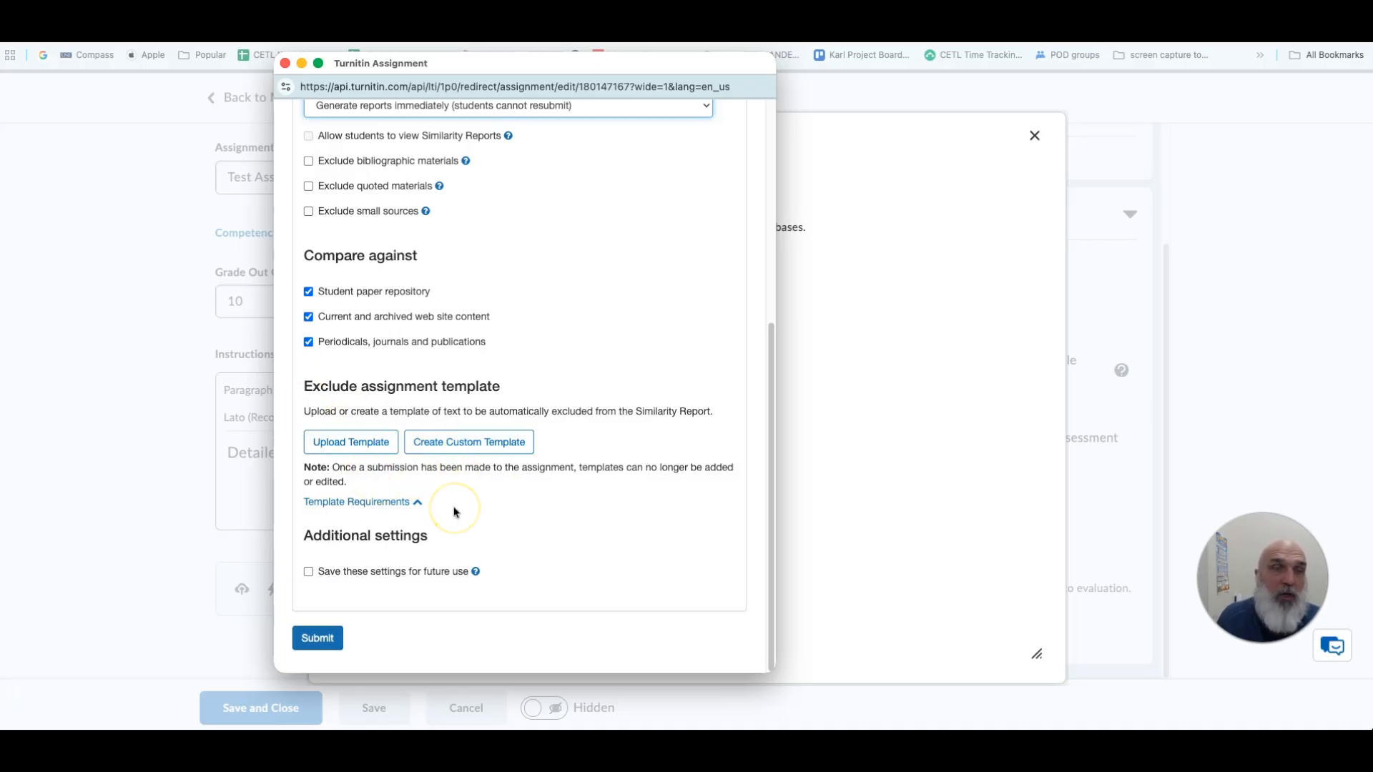
{"action": "scroll", "coordinate": [444, 367], "scroll_direction": "up", "scroll_amount": 3}
{"action": "scroll", "coordinate": [465, 349], "scroll_direction": "down", "scroll_amount": 3}
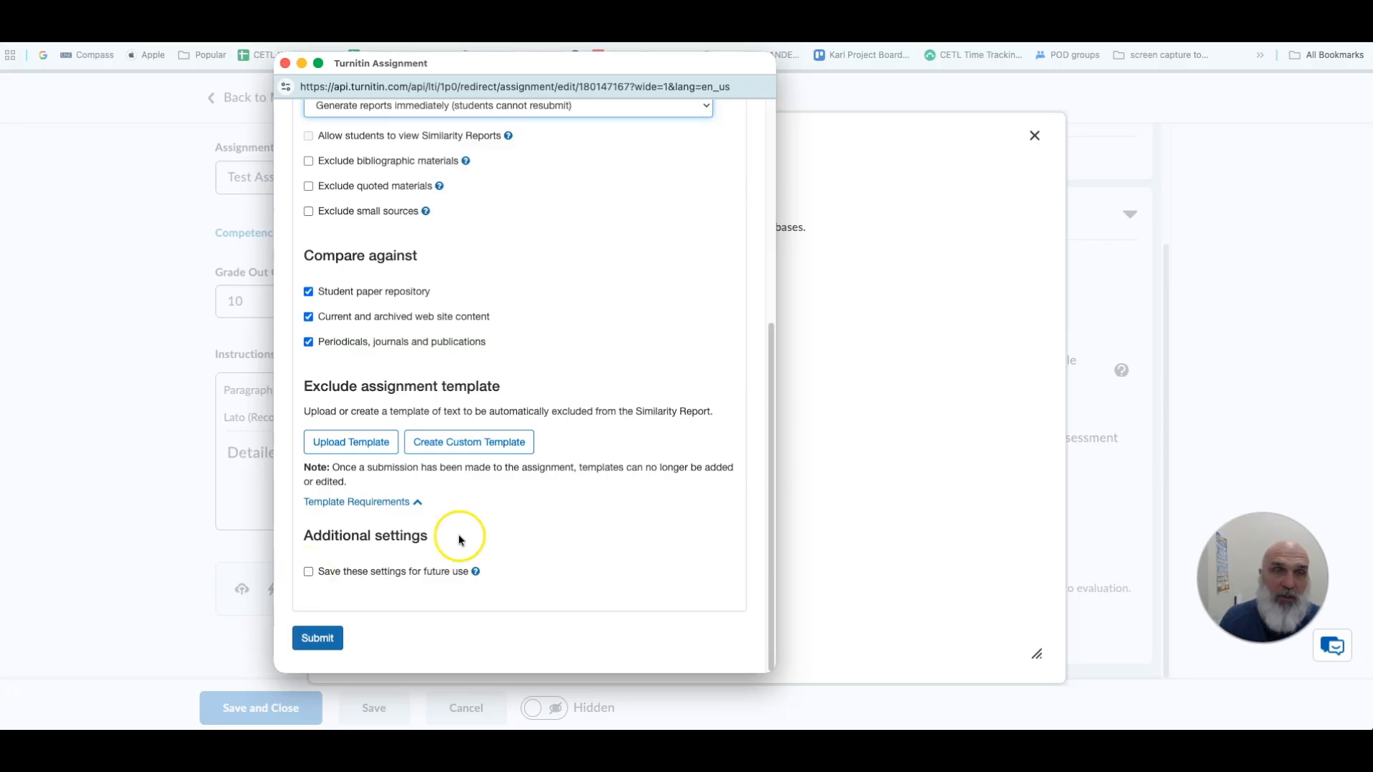
{"action": "scroll", "coordinate": [459, 540], "scroll_direction": "up", "scroll_amount": 2}
{"action": "scroll", "coordinate": [552, 357], "scroll_direction": "up", "scroll_amount": 3}
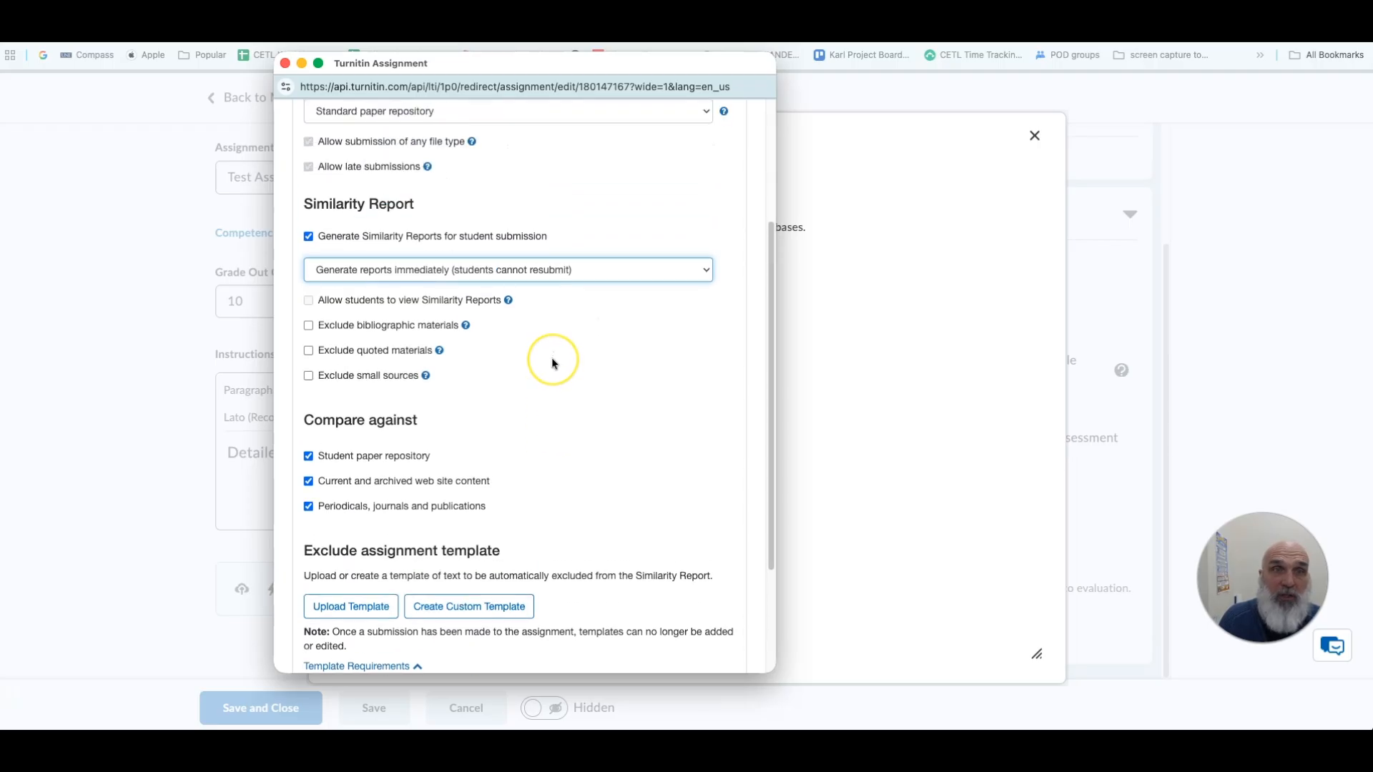
{"action": "scroll", "coordinate": [551, 357], "scroll_direction": "down", "scroll_amount": 3}
{"action": "scroll", "coordinate": [551, 363], "scroll_direction": "down", "scroll_amount": 2}
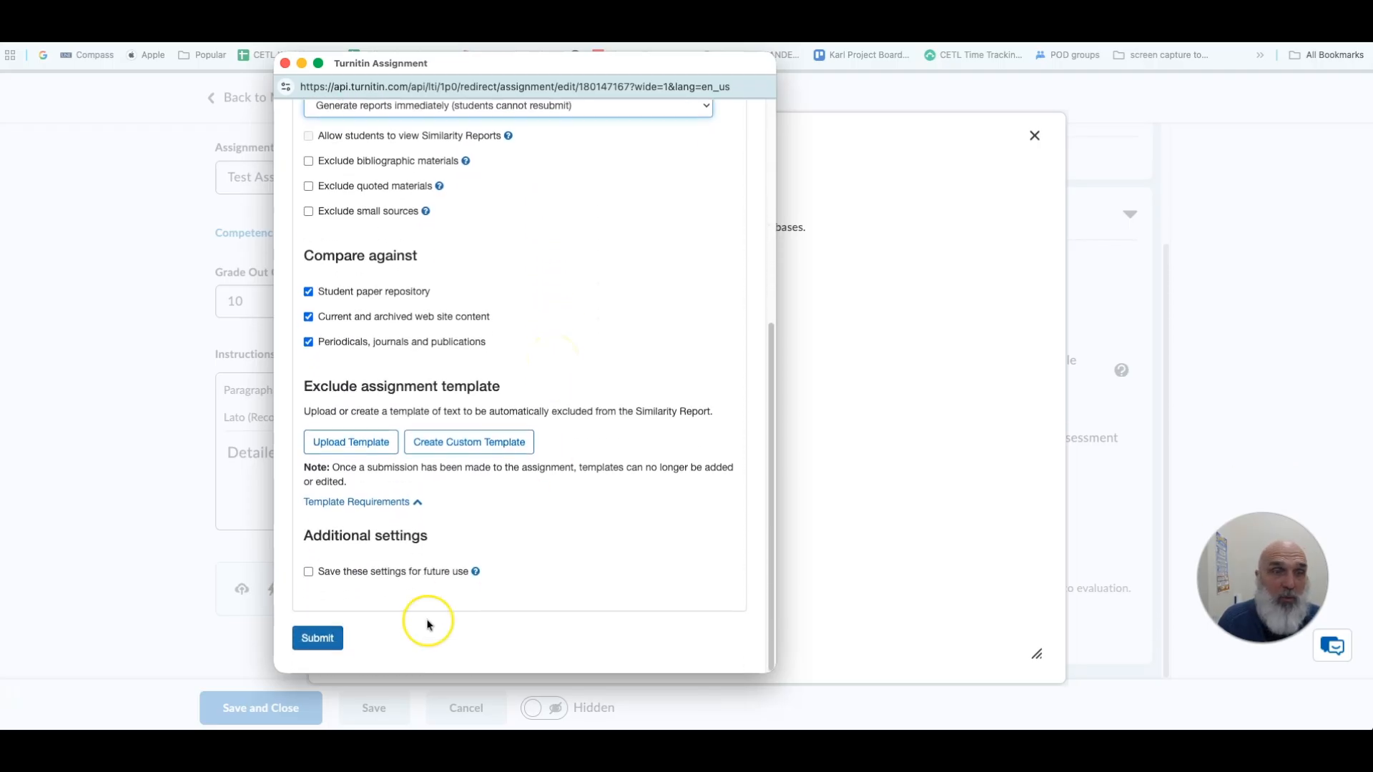
Submit and save the Turnitin settings, and save and close the assignment as visible.
{"action": "left_click", "coordinate": [317, 639]}
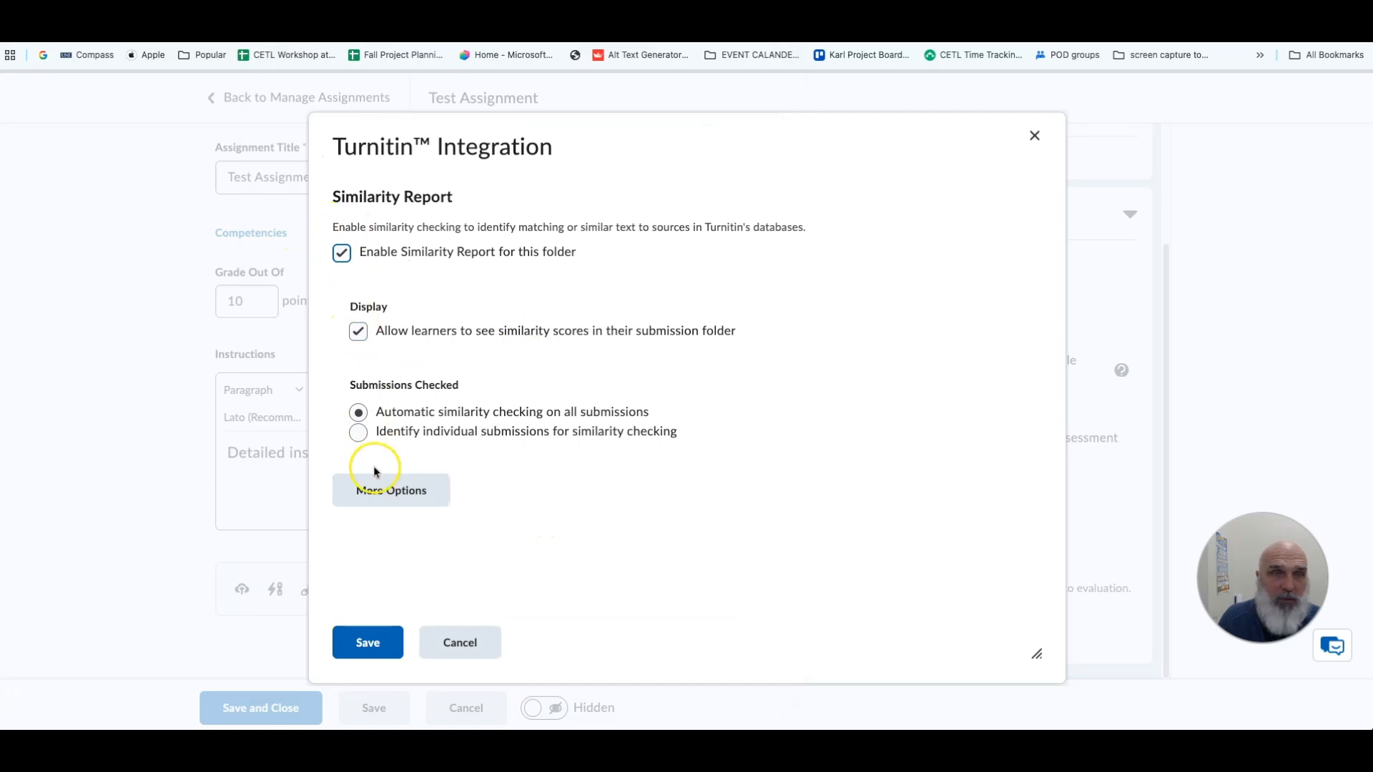
{"action": "left_click", "coordinate": [380, 642]}
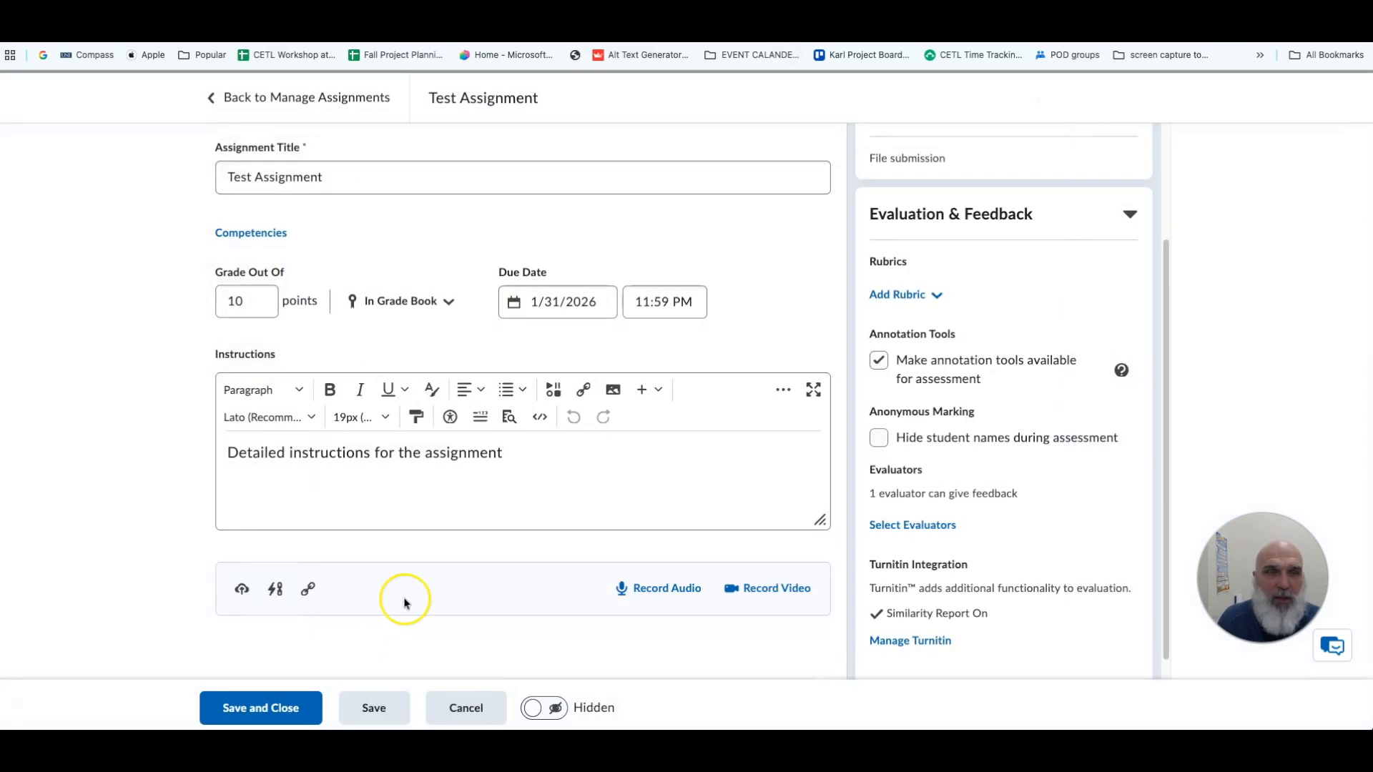
{"action": "left_click", "coordinate": [555, 709]}
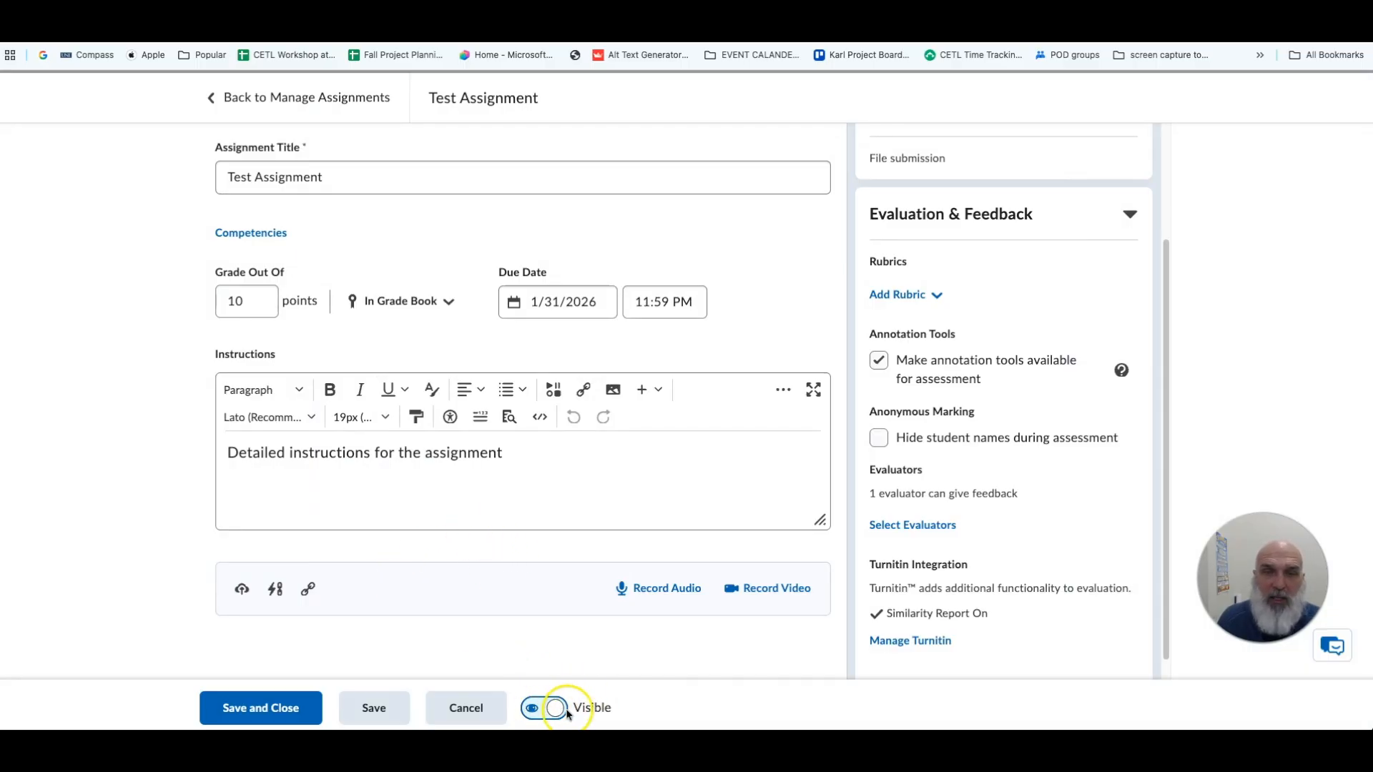
{"action": "left_click", "coordinate": [263, 709]}
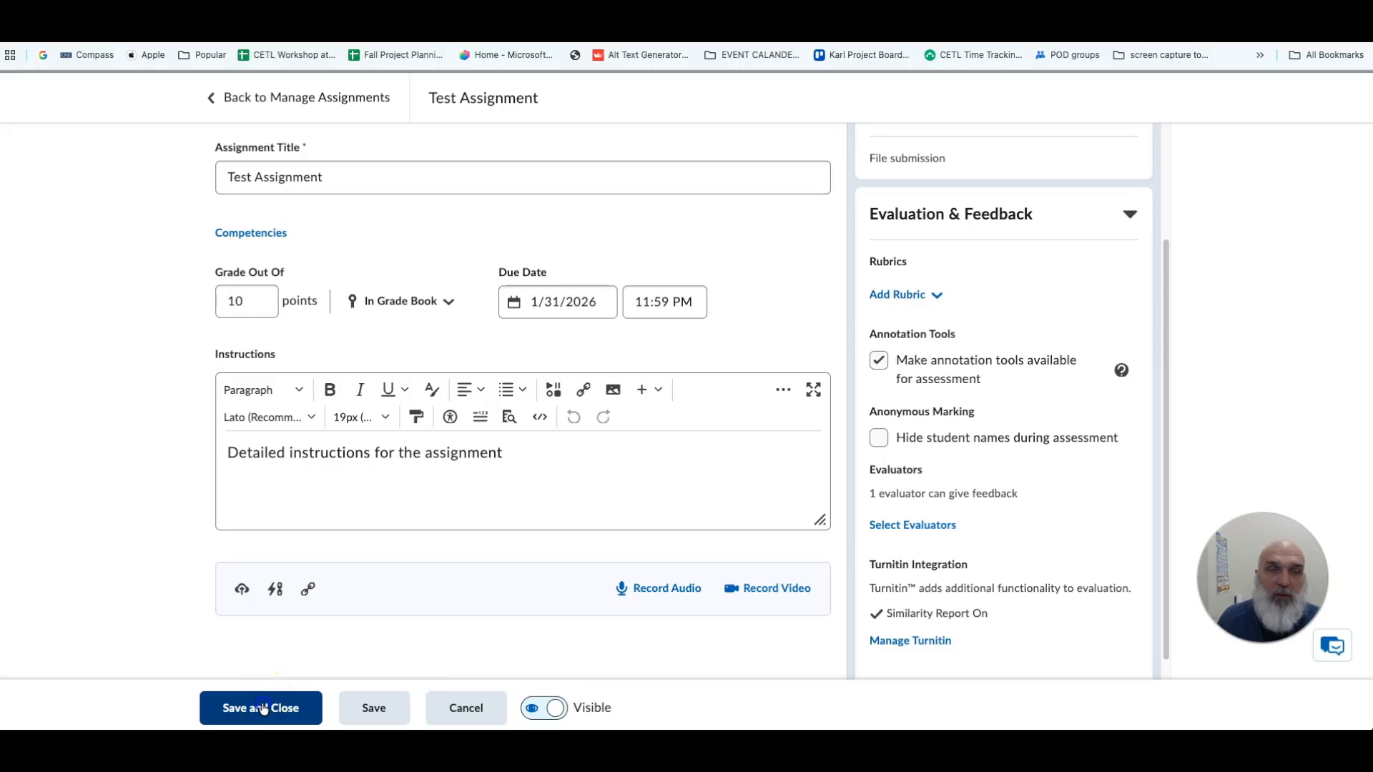